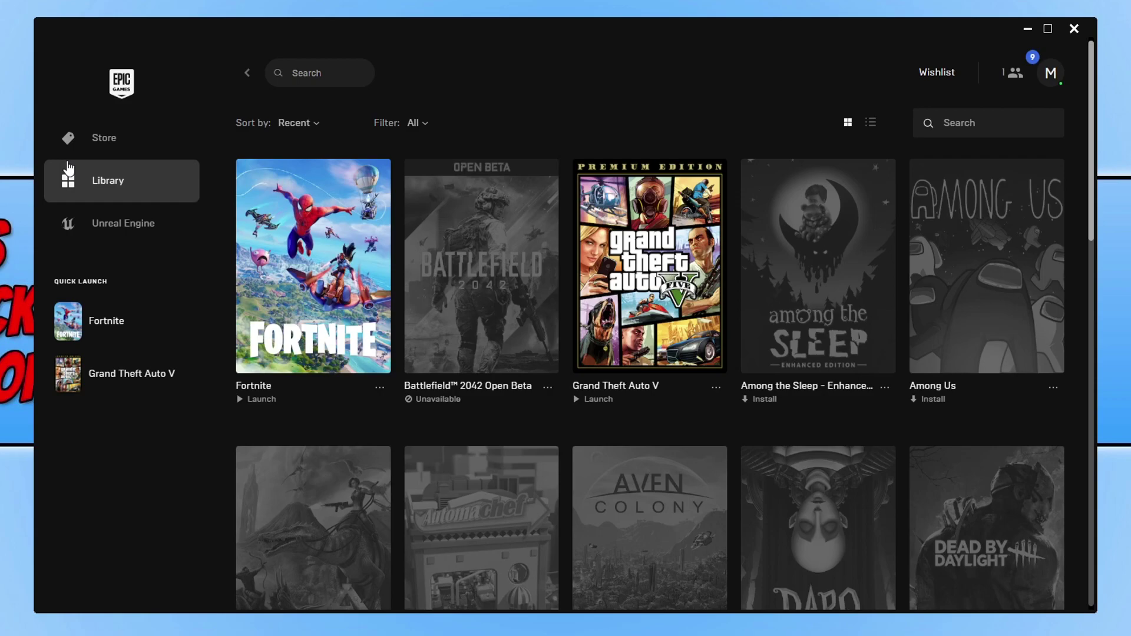
Step: Open Fortnite's Installation Options from its tile's "..." menu in the Library
{"action": "left_click", "coordinate": [381, 389]}
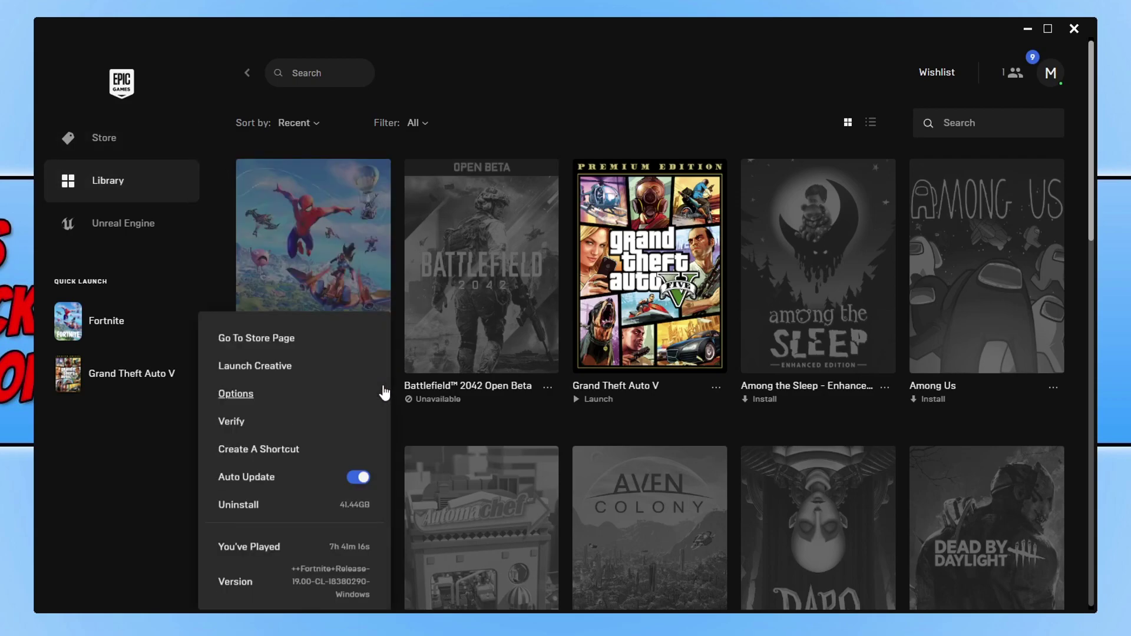
{"action": "left_click", "coordinate": [238, 394]}
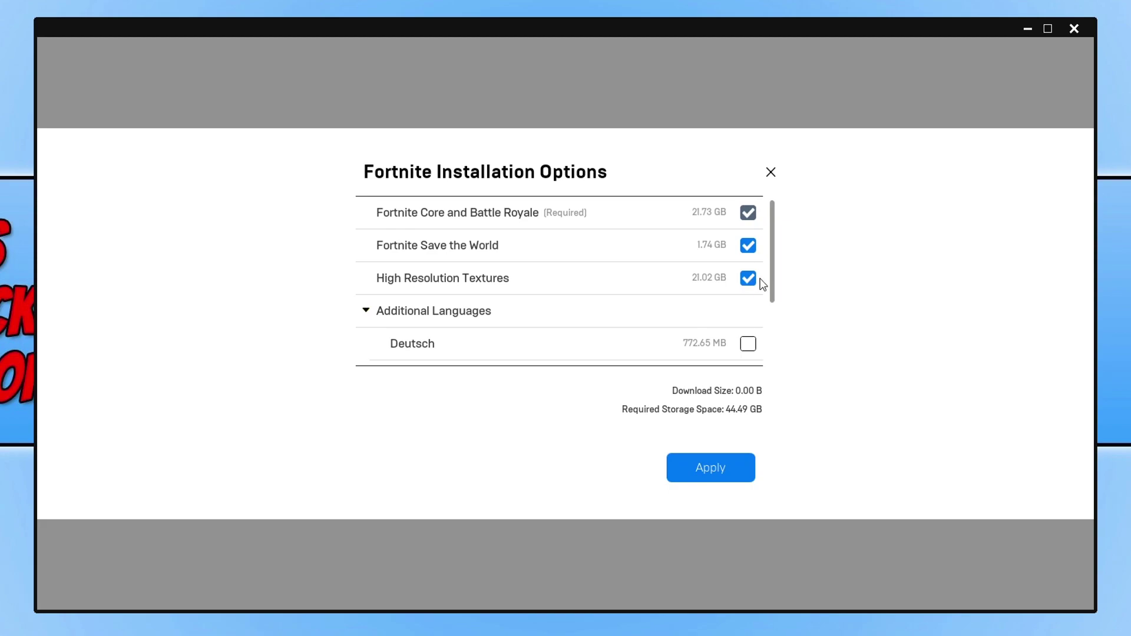
Step: Untick High Resolution Textures, cutting Fortnite's required storage to 23.47 GB
{"action": "left_click", "coordinate": [753, 285]}
Step: Apply the Fortnite installation change so Fortnite shows as Queued in the Library
{"action": "left_click", "coordinate": [739, 469]}
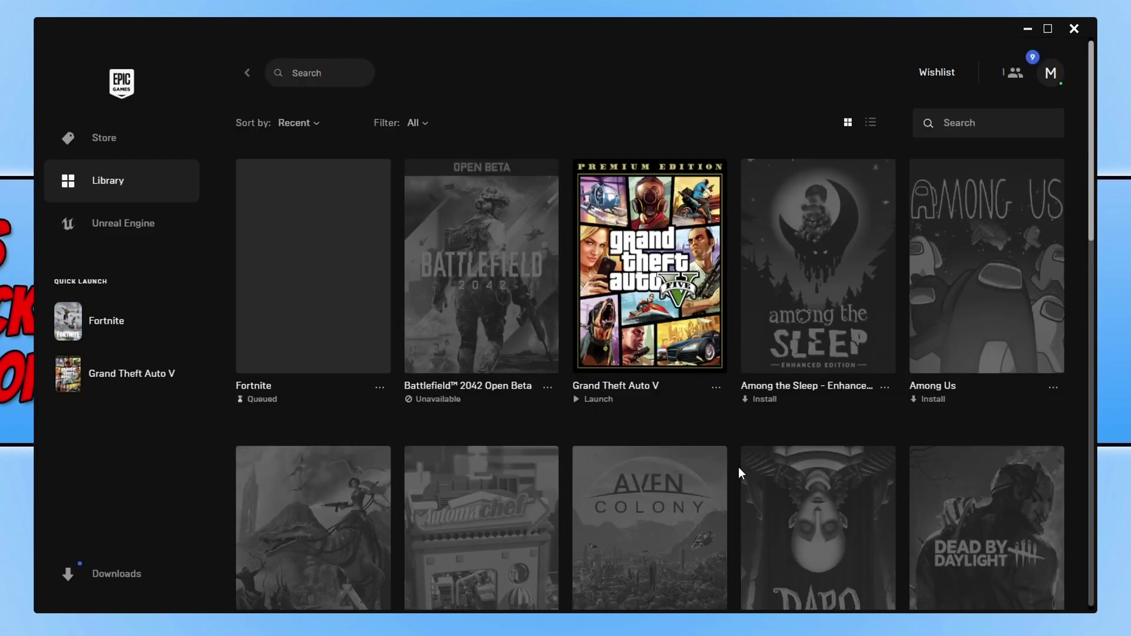